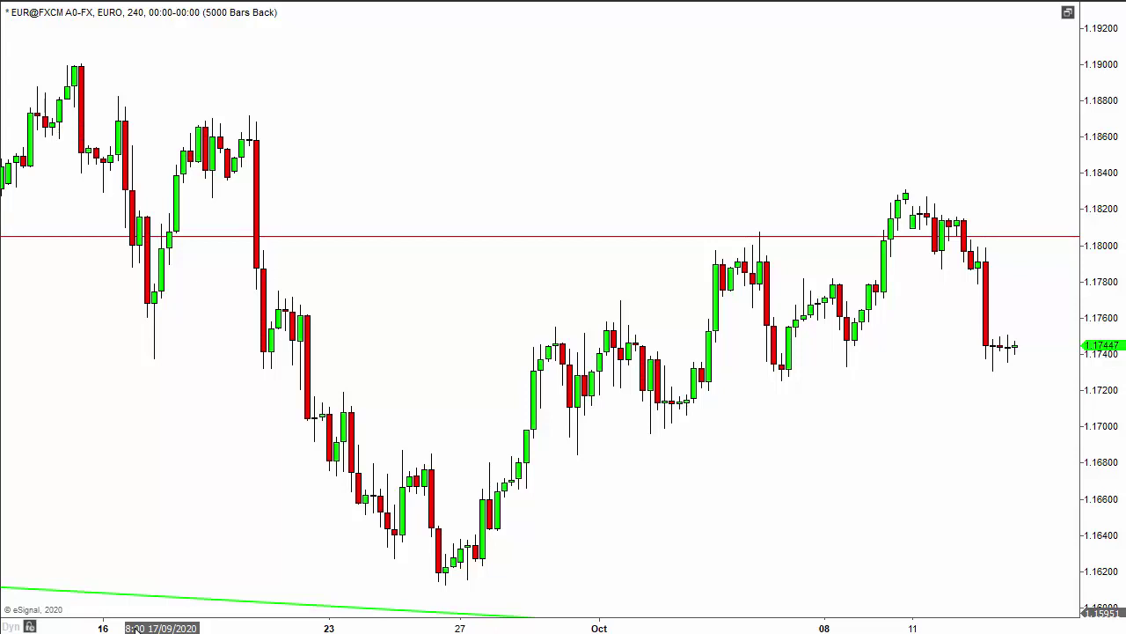
- Duplicate the horizontal line on the EUR 240-minute chart and place the copy at the mid-September highs, about 1.1900
scroll(134, 627, "down", 5)
scroll(163, 627, "down", 5)
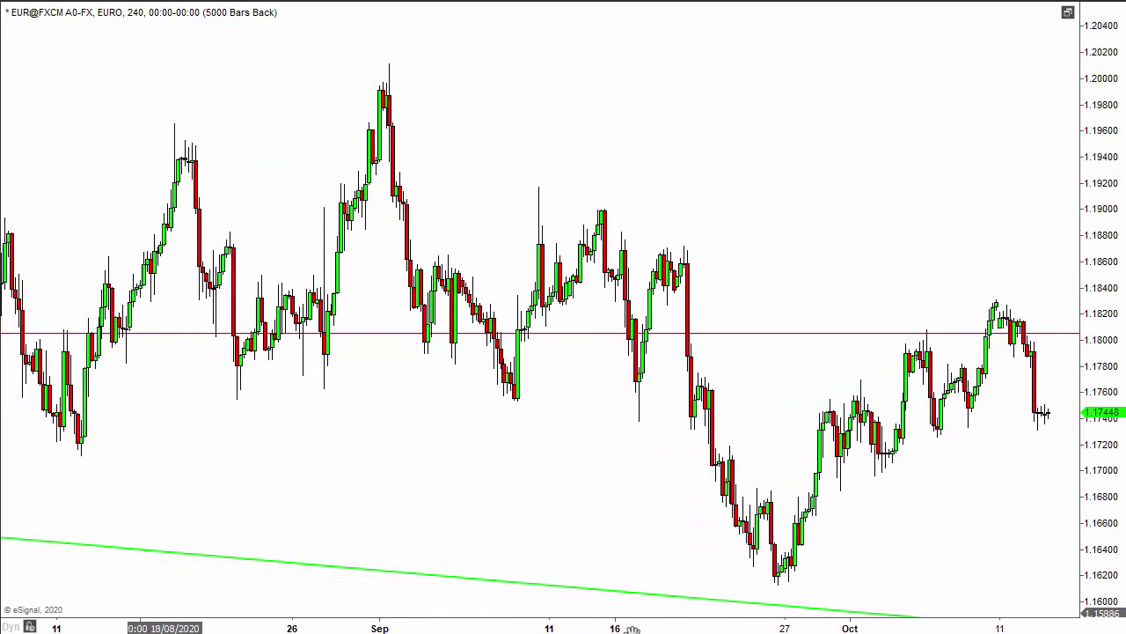
scroll(164, 627, "down", 2)
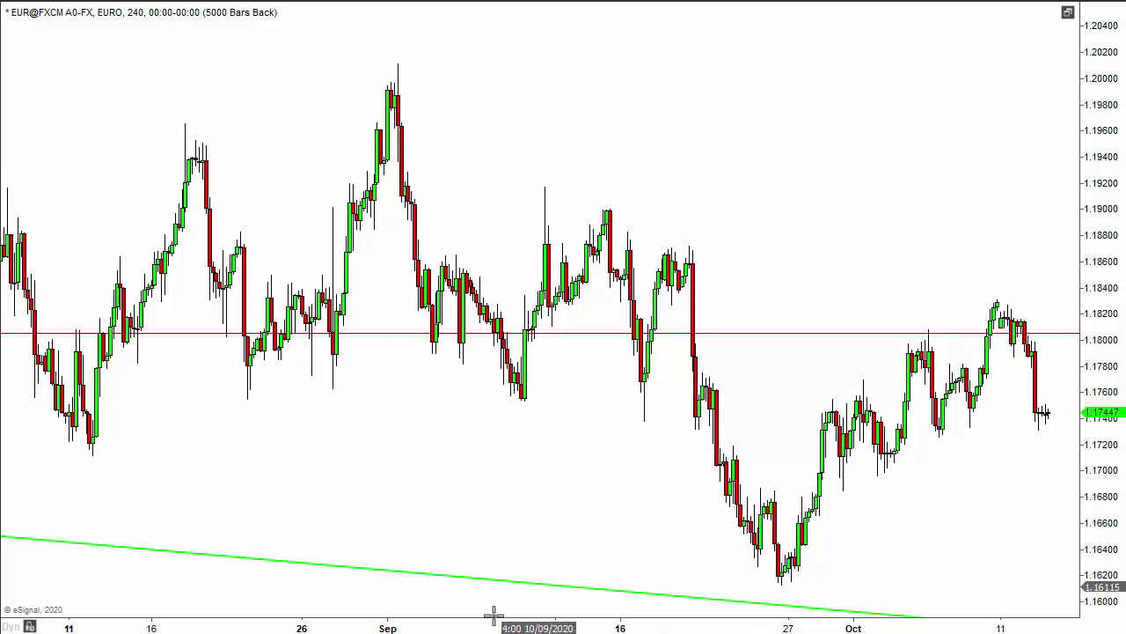
left_click_drag(365, 483, 505, 513)
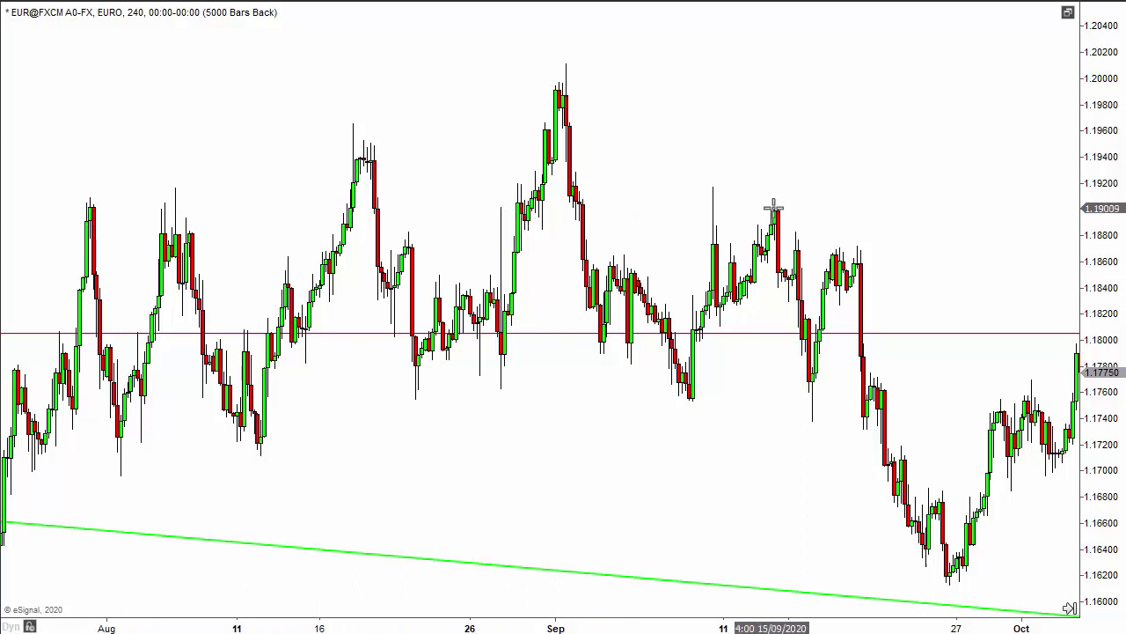
right_click(940, 343)
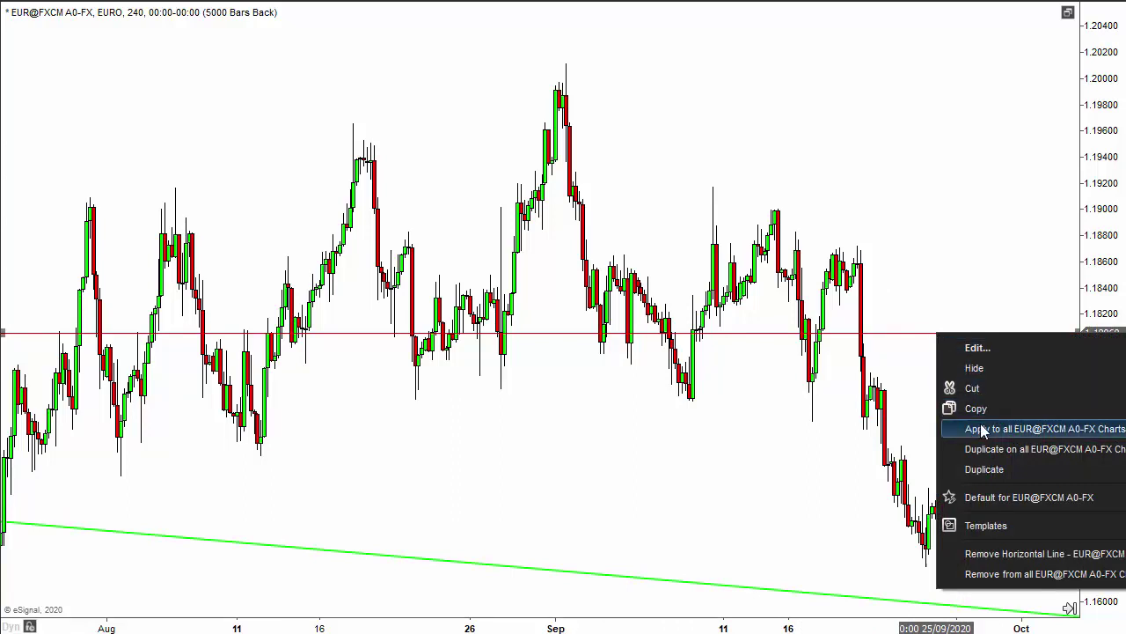
left_click(984, 469)
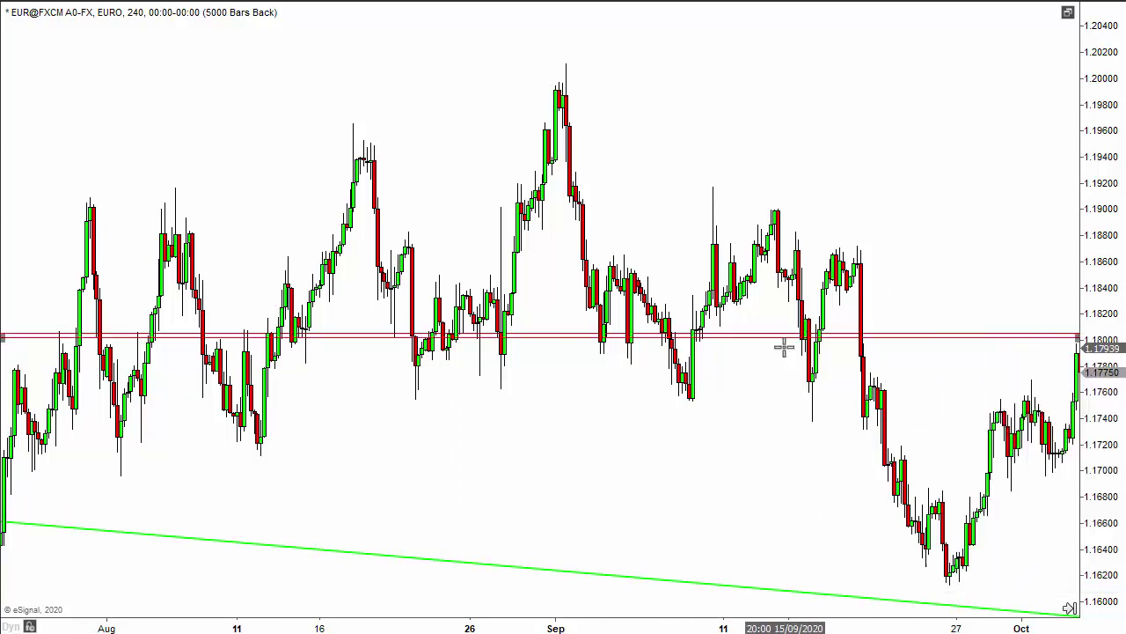
left_click_drag(742, 346, 774, 212)
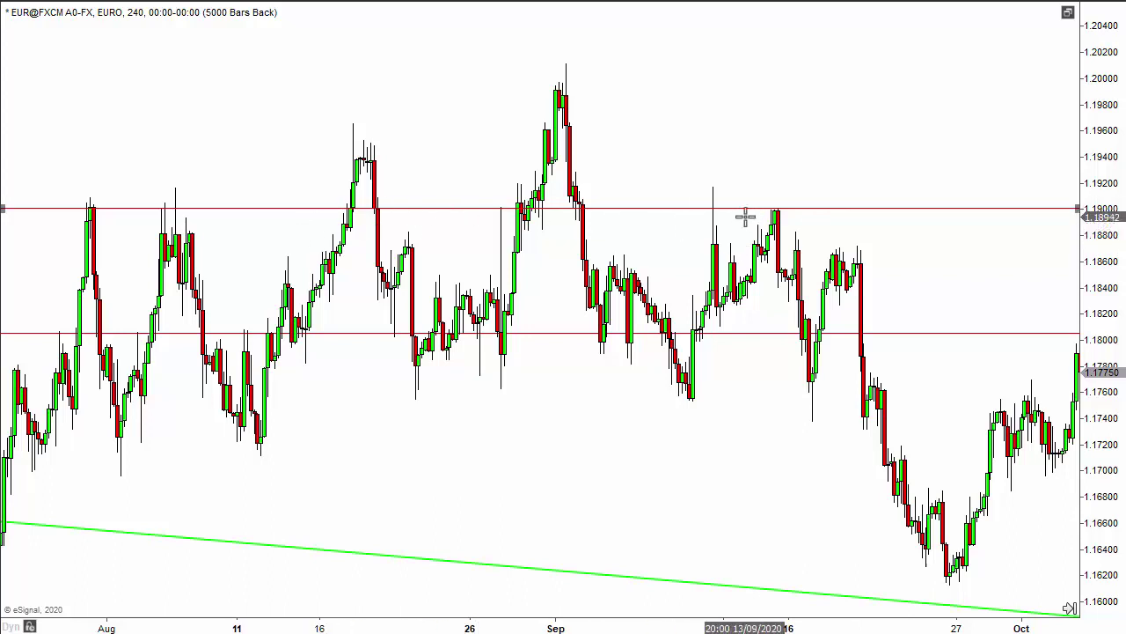
- Duplicate the middle horizontal line again and place the copy under the early-August lows, at about 1.1705
left_click_drag(839, 126, 637, 140)
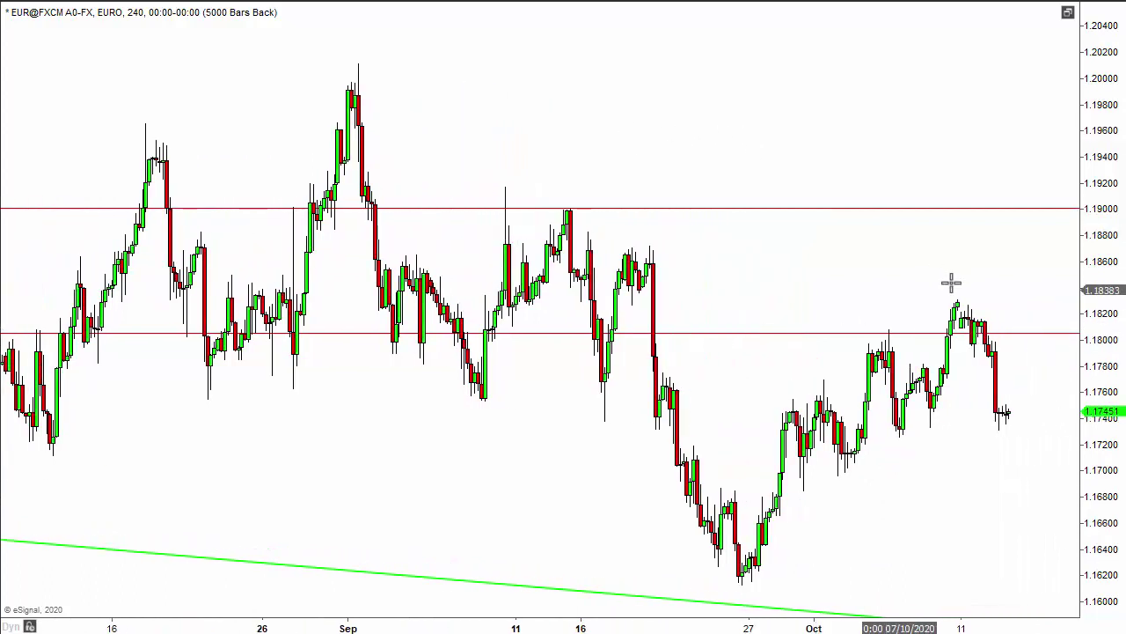
scroll(528, 455, "up", 5)
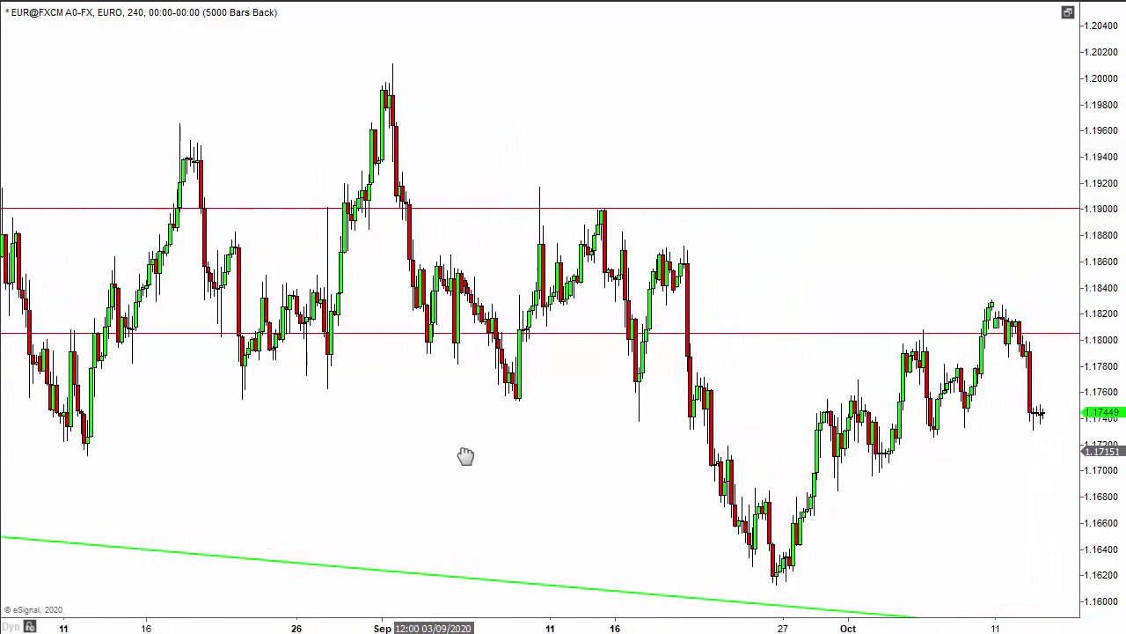
scroll(625, 457, "up", 5)
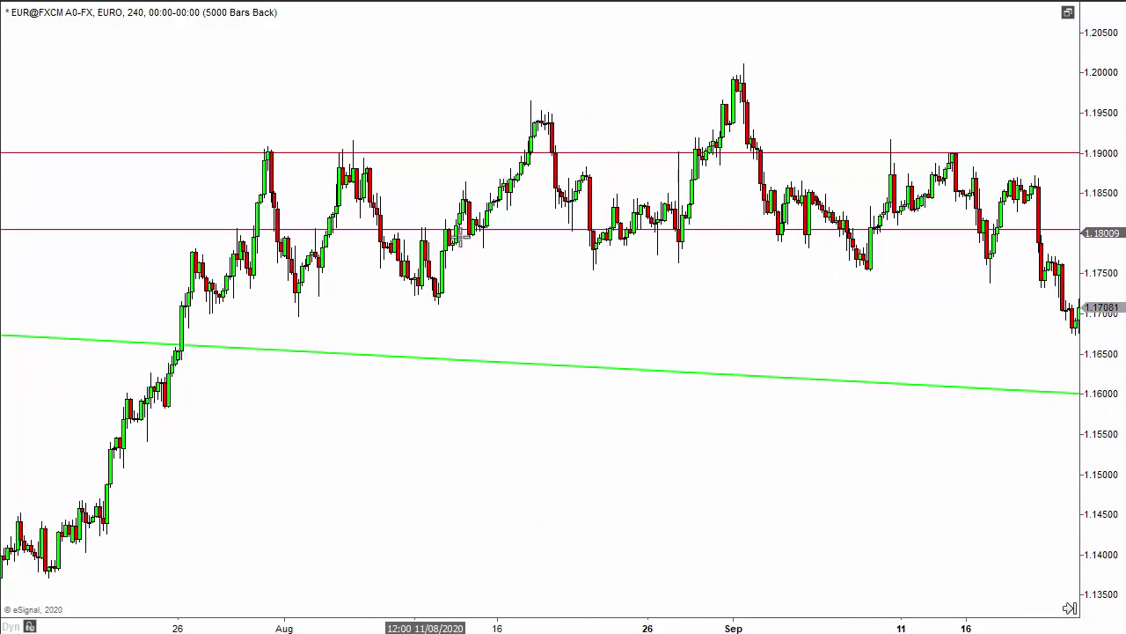
left_click_drag(819, 370, 418, 334)
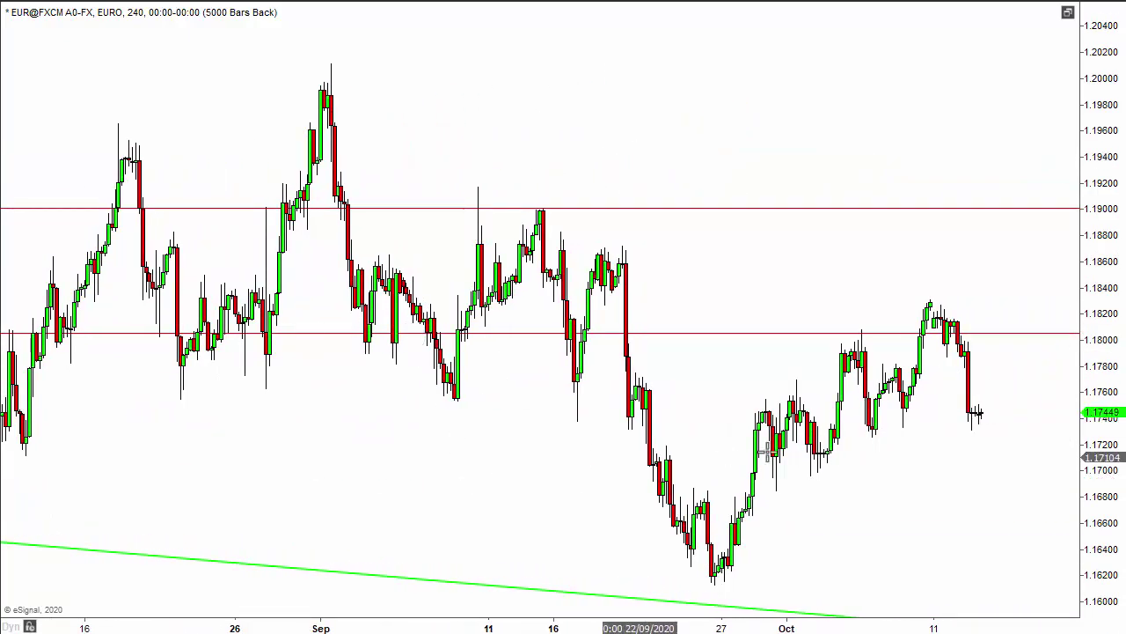
left_click_drag(397, 452, 722, 451)
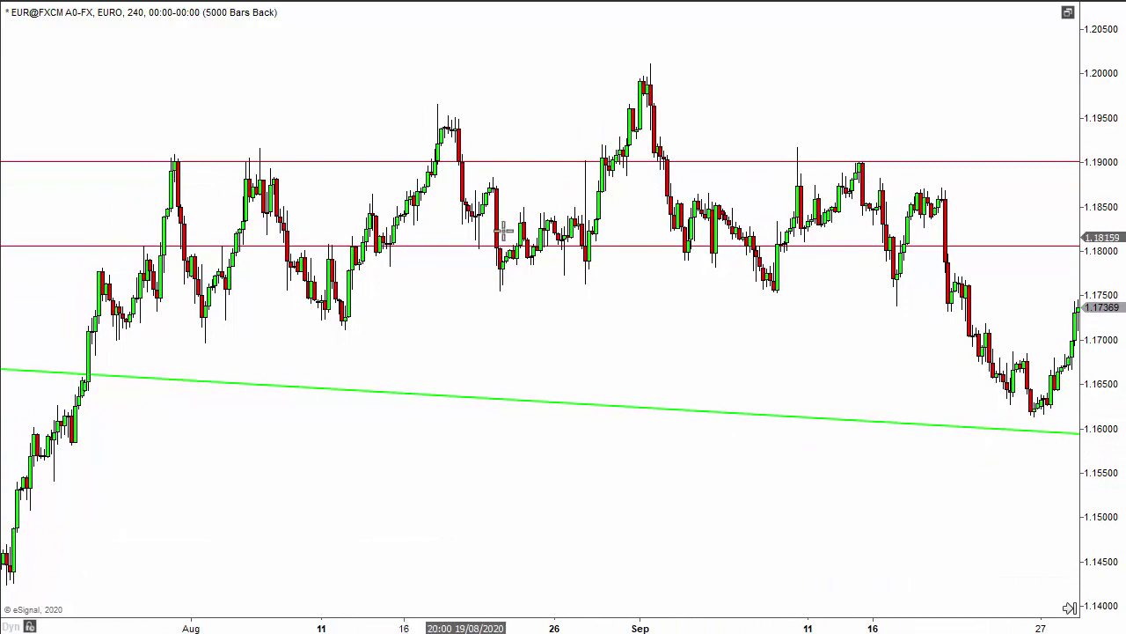
right_click(441, 255)
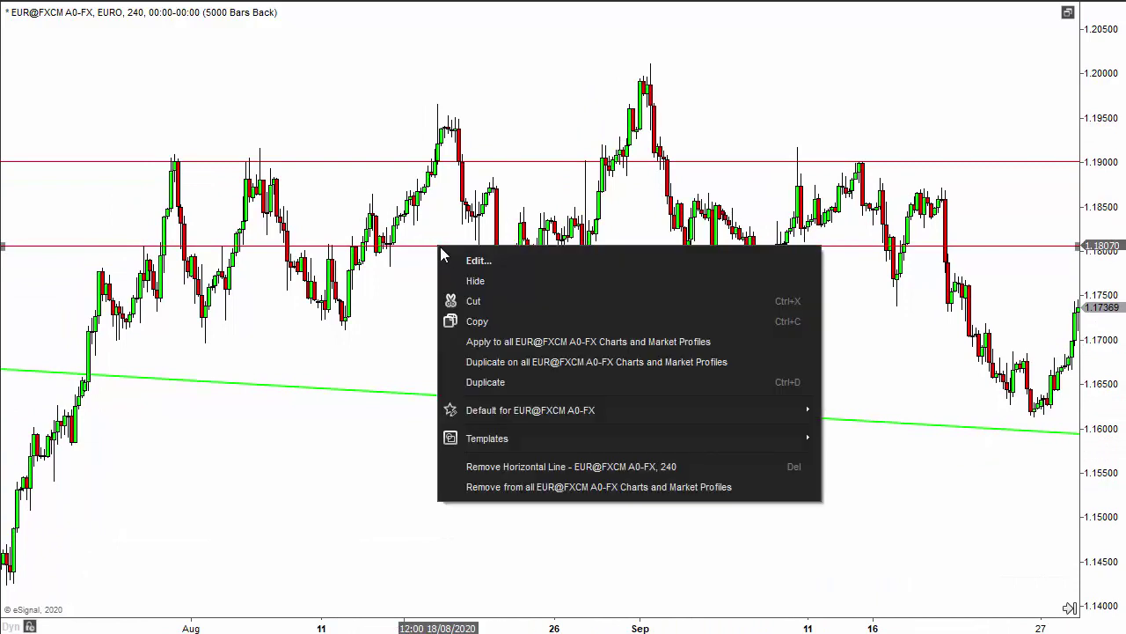
left_click(488, 382)
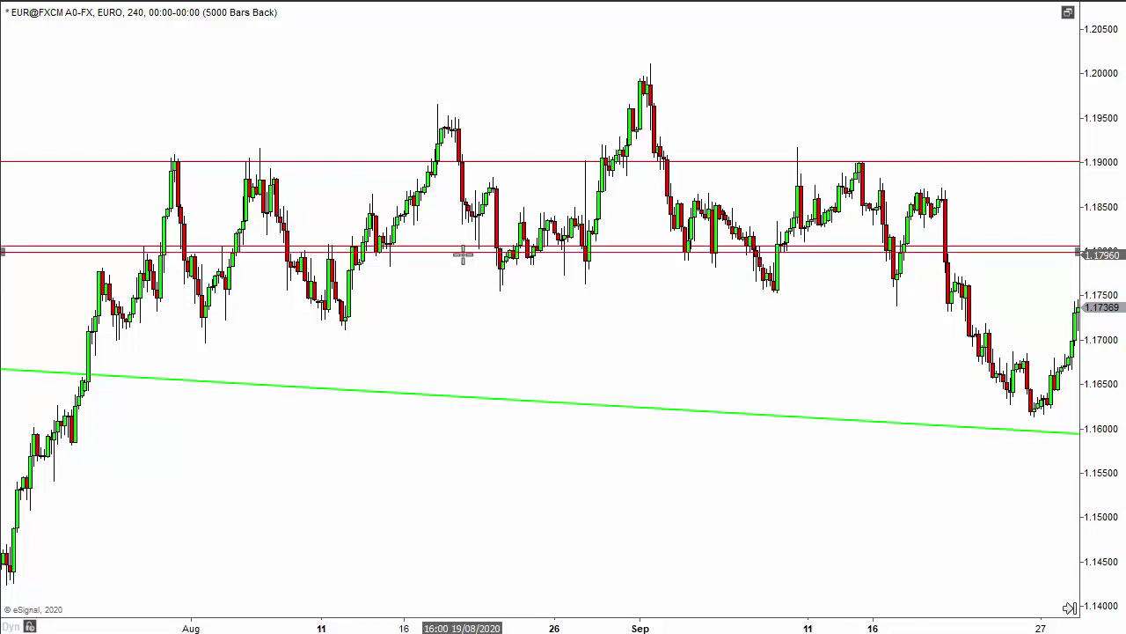
left_click_drag(462, 254, 468, 340)
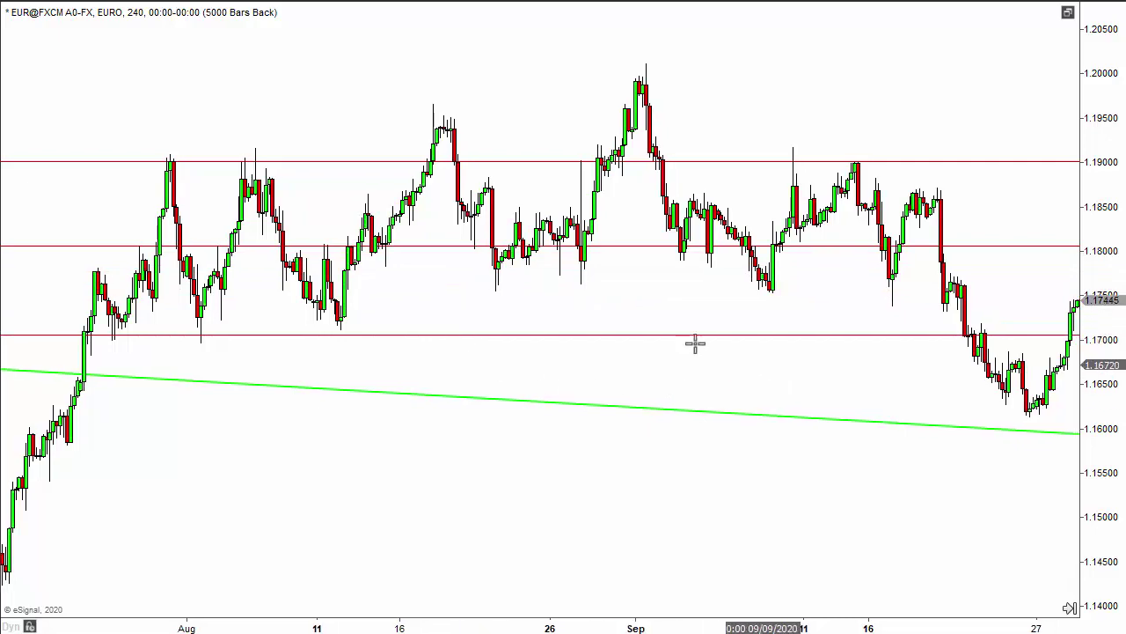
- Draw a rising trend line from the late-September low near 1.1612 along the October 8 low, up to about 1.1804
left_click_drag(762, 307, 583, 307)
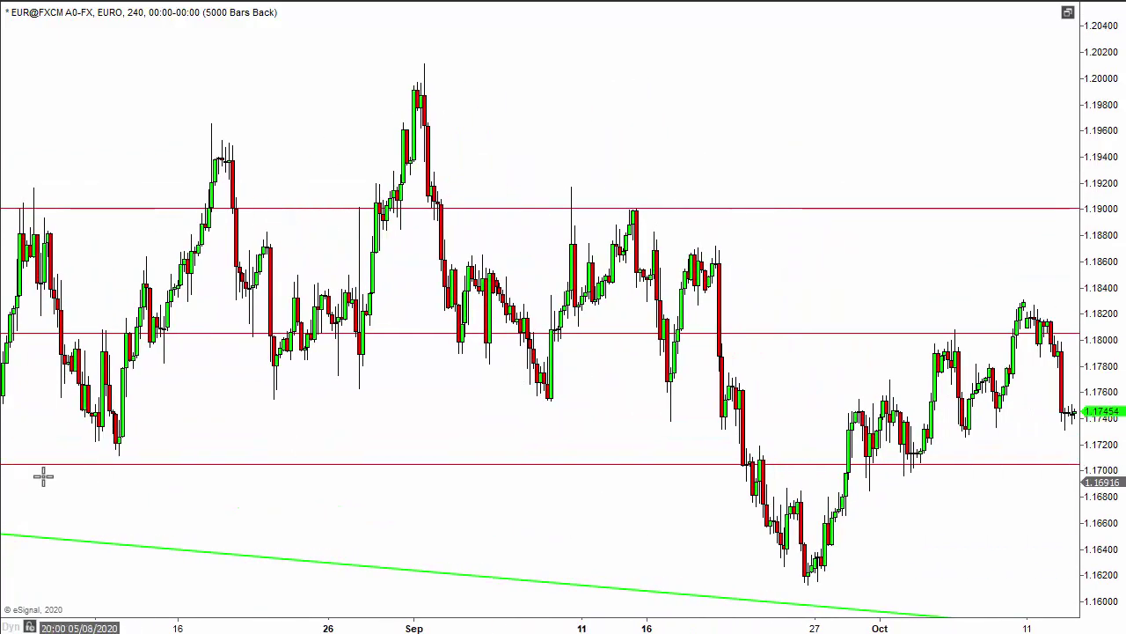
left_click_drag(449, 473, 654, 502)
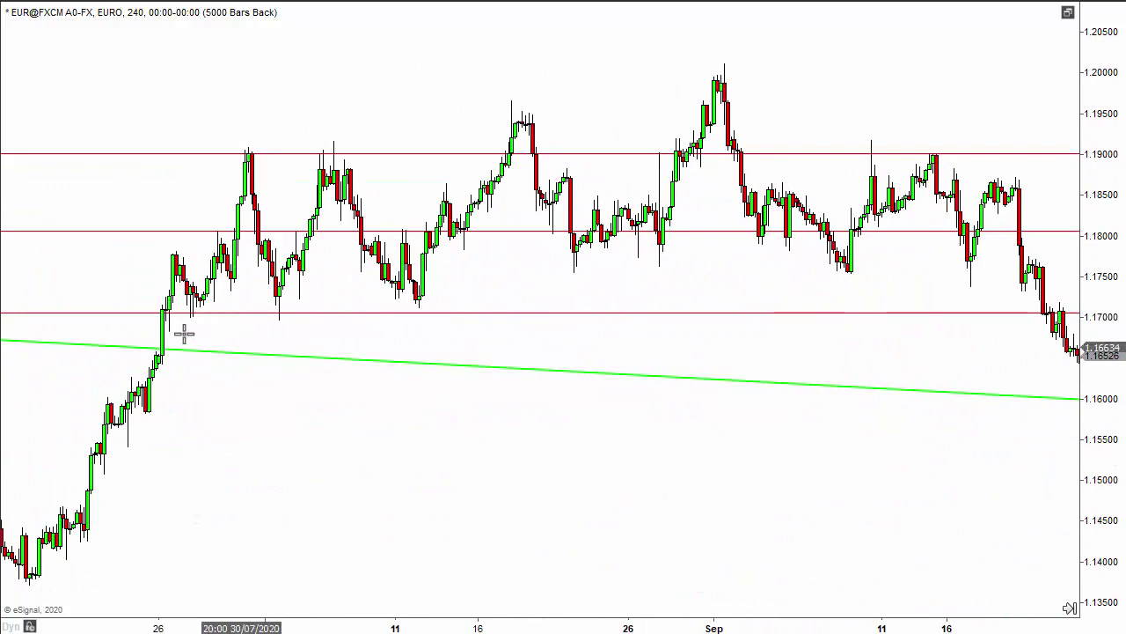
left_click_drag(830, 355, 704, 388)
left_click_drag(968, 490, 991, 471)
left_click_drag(696, 481, 492, 467)
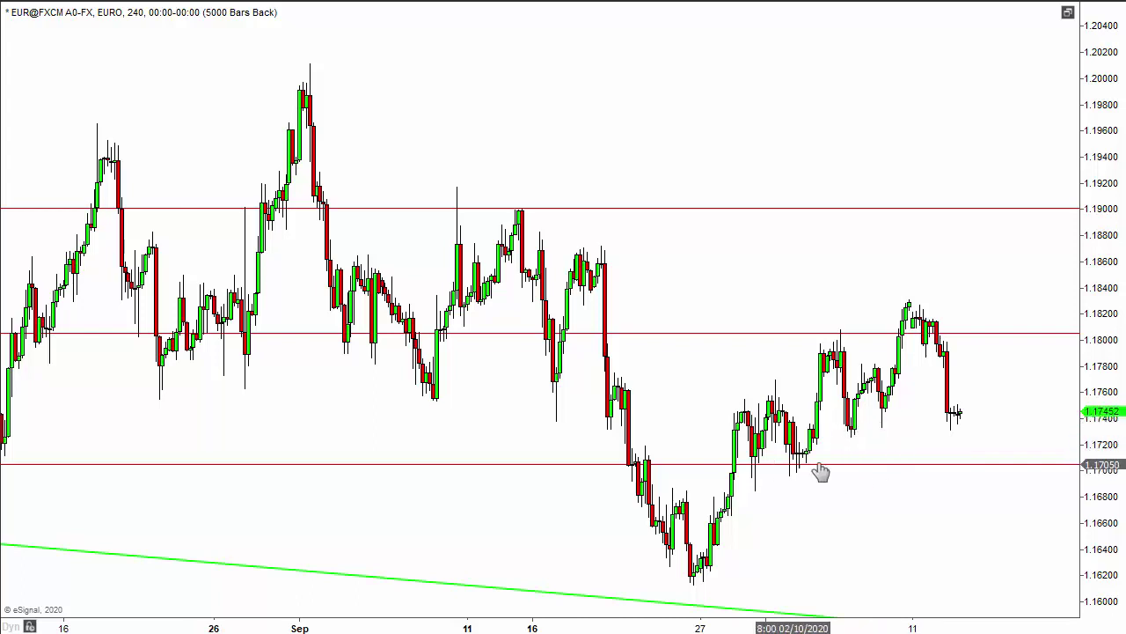
left_click_drag(480, 495, 289, 407)
left_click_drag(425, 627, 79, 609)
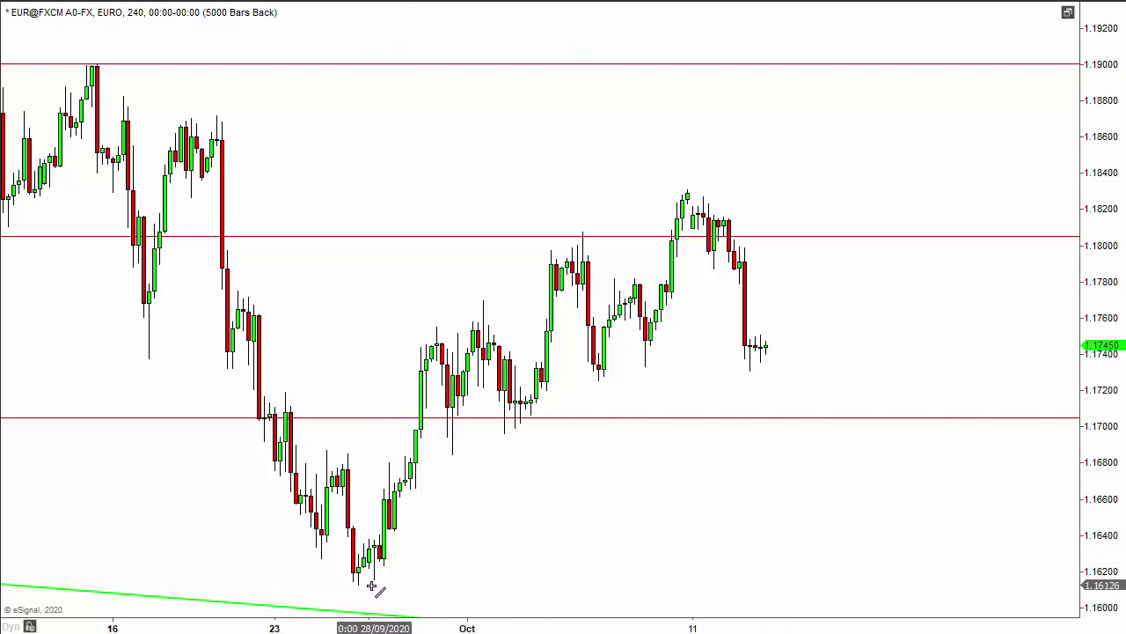
mouse_move(359, 583)
left_mouse_down()
mouse_move(753, 322)
mouse_move(814, 239)
left_mouse_up()
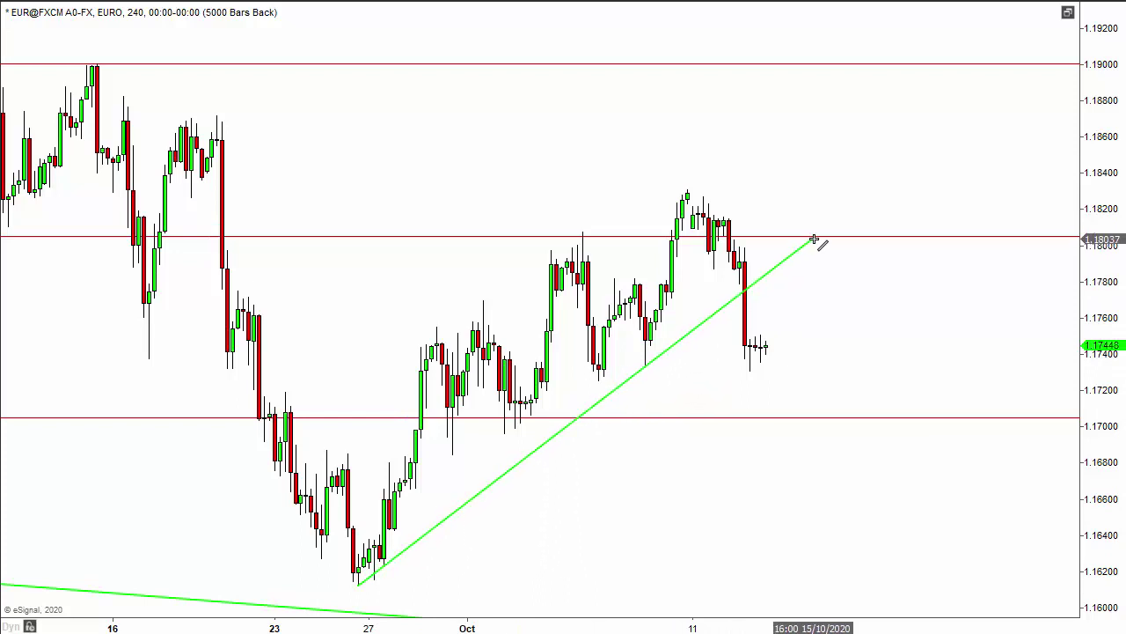
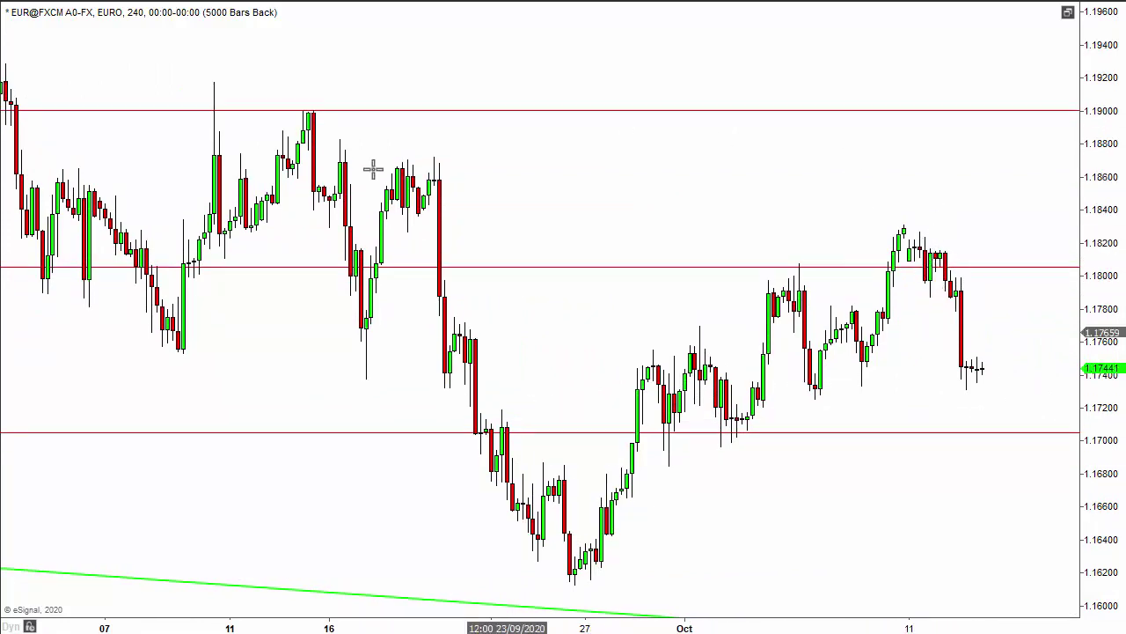
- Switch the EUR chart to a 60-minute interval and draw a falling trend line from the October 9 high along the October 13 highs
type("60")
key("Return")
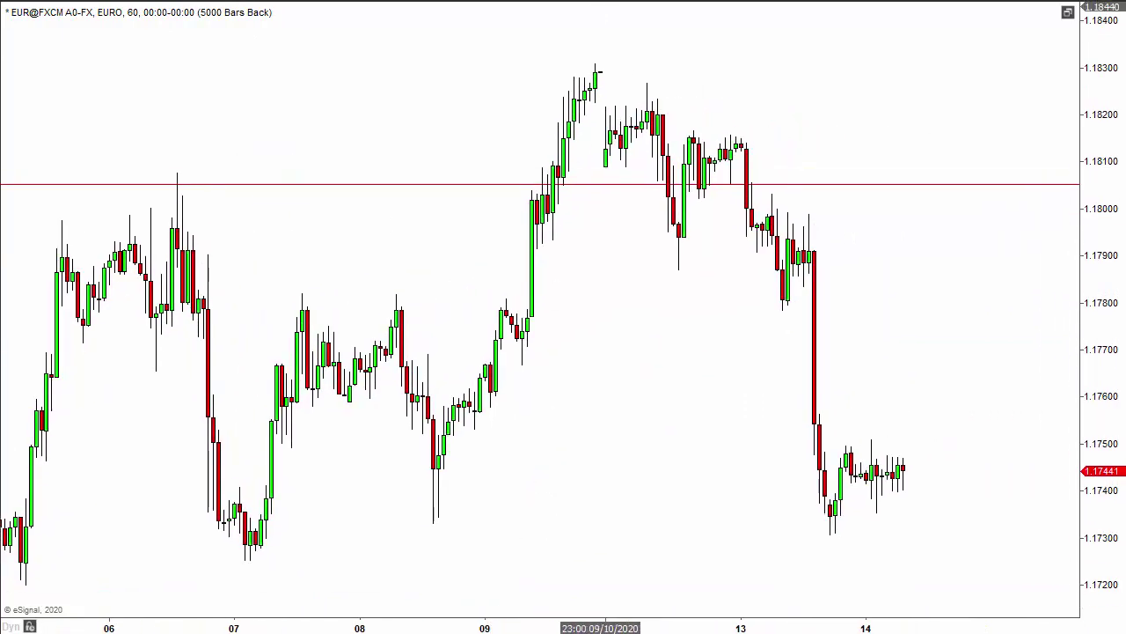
mouse_move(601, 70)
left_mouse_down()
mouse_move(918, 236)
mouse_move(944, 277)
mouse_move(1032, 289)
mouse_move(1070, 310)
left_mouse_up()
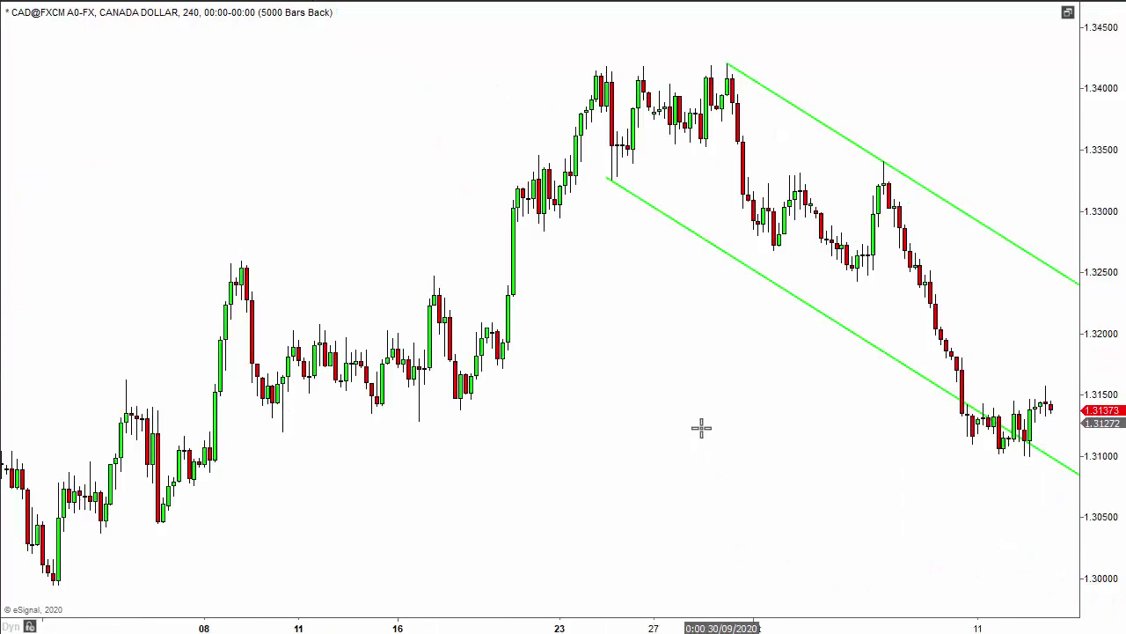
- Place a horizontal line at about 1.3133 on the CAD 240-minute chart, along the mid-September lows
left_click_drag(702, 428, 583, 455)
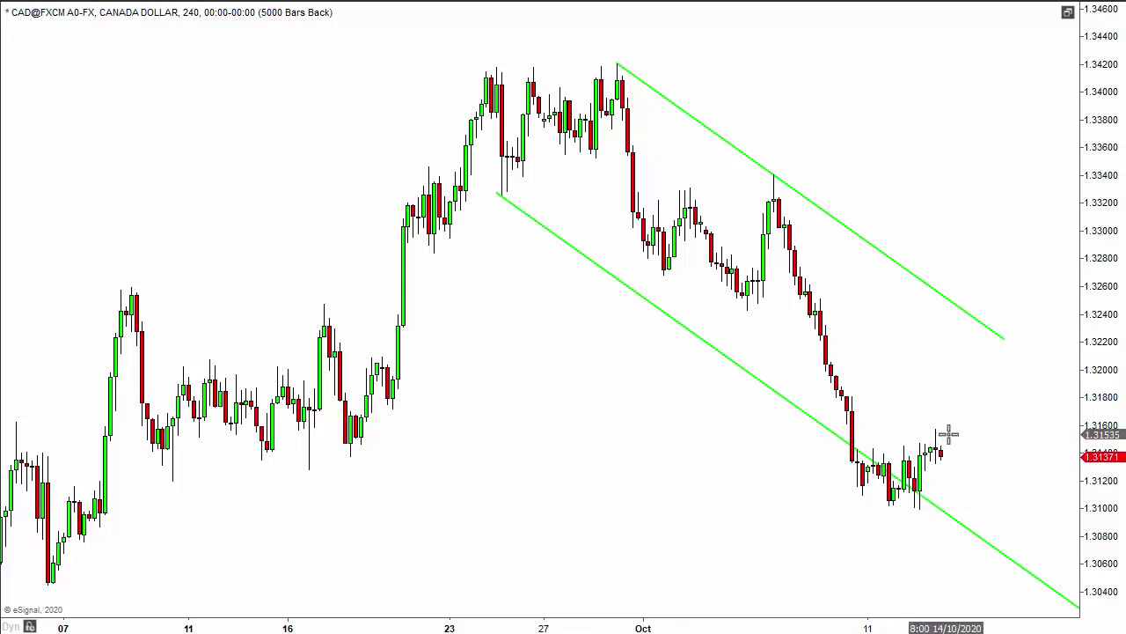
scroll(624, 518, "up", 5)
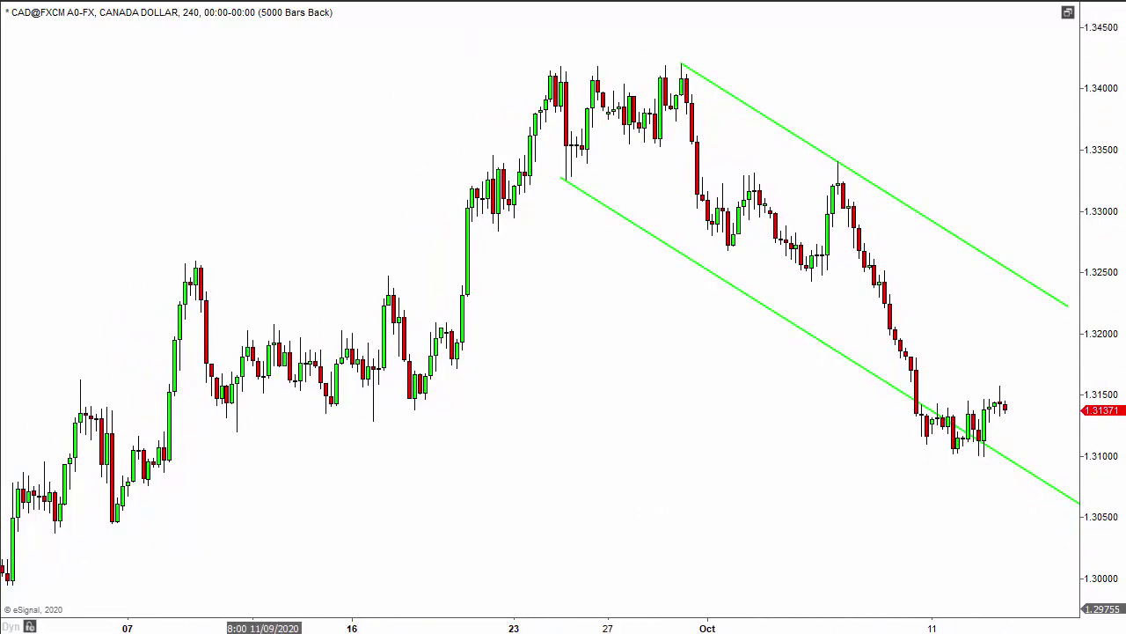
scroll(175, 630, "up", 8)
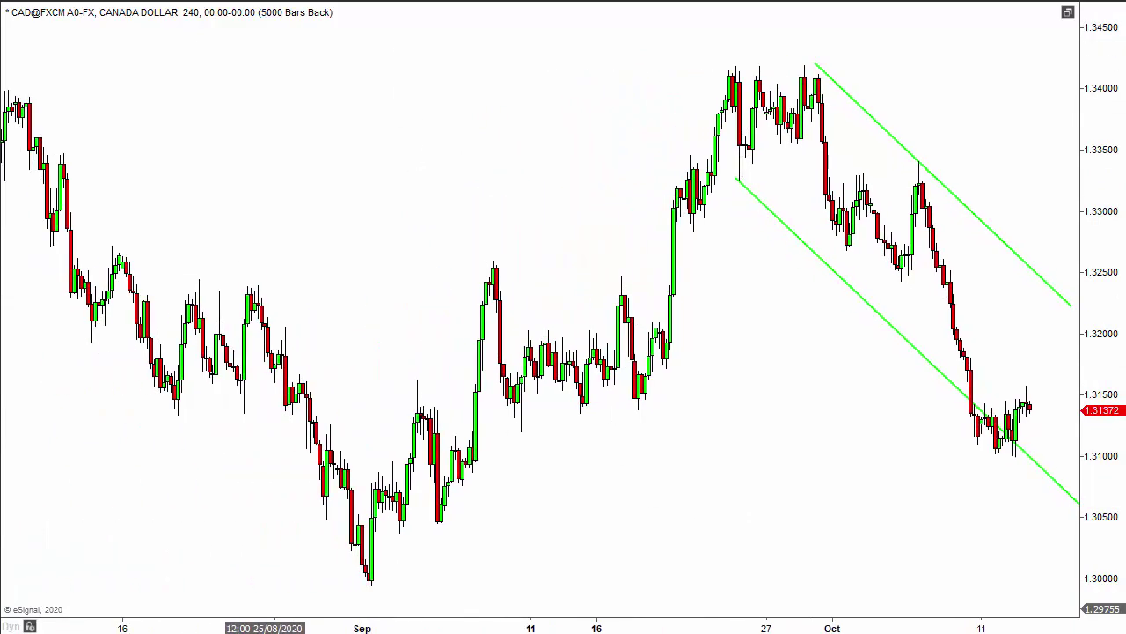
scroll(264, 627, "up", 2)
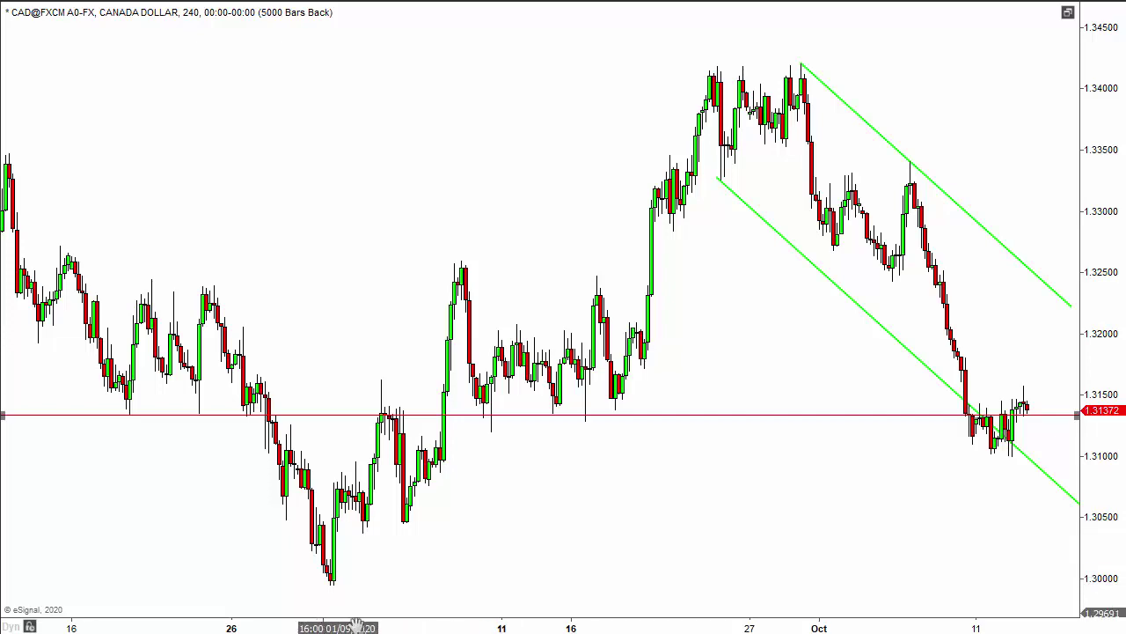
left_click_drag(356, 625, 203, 625)
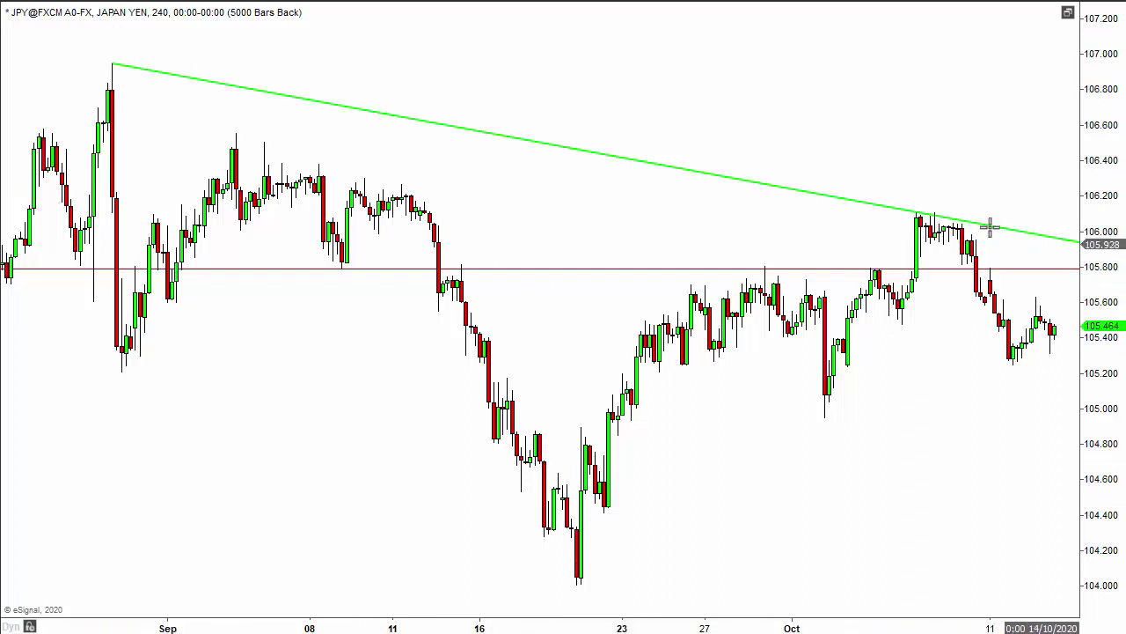
- Examine the JPY 240-minute chart from August to October around the falling trend line and the horizontal line near 105.80
left_click_drag(885, 139, 825, 138)
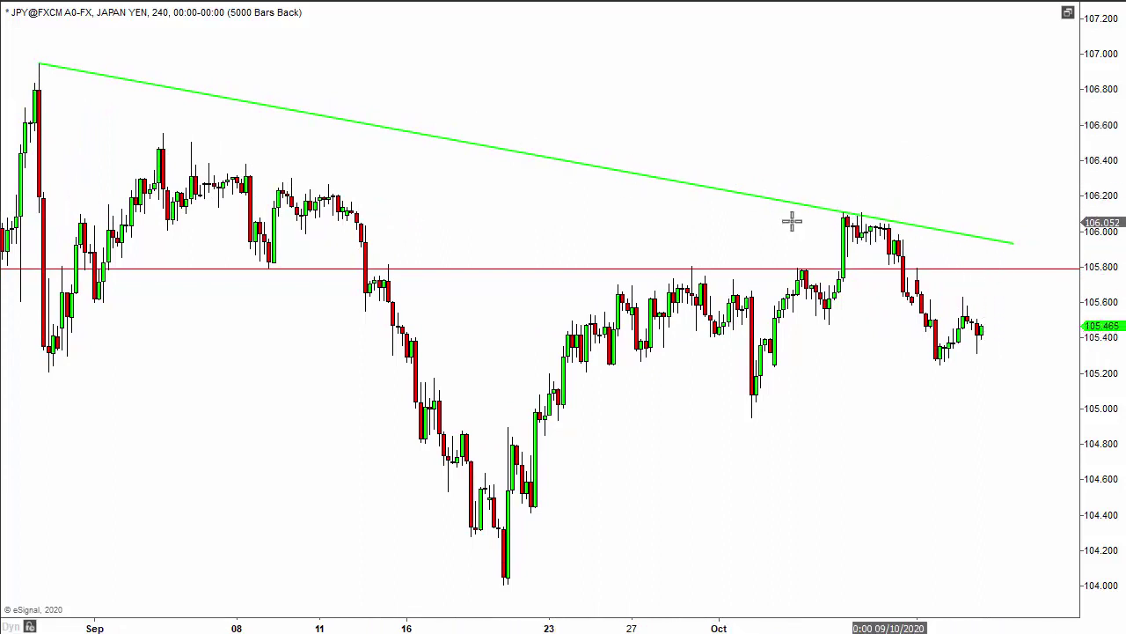
left_click_drag(576, 211, 902, 239)
left_click_drag(352, 438, 589, 492)
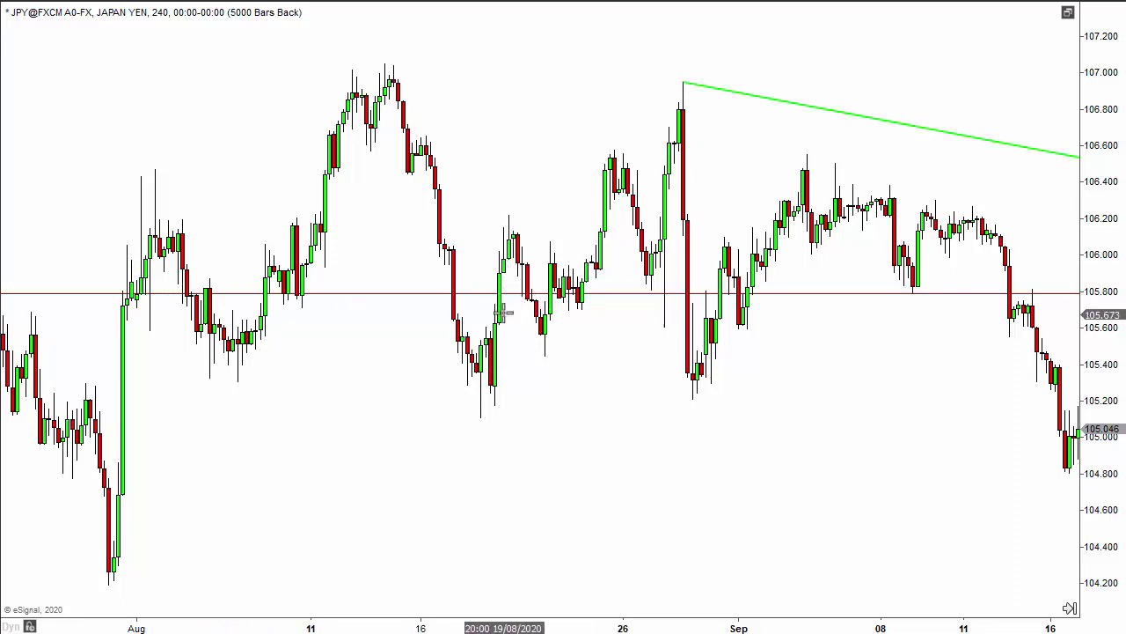
left_click_drag(646, 435, 430, 445)
left_click_drag(582, 442, 400, 446)
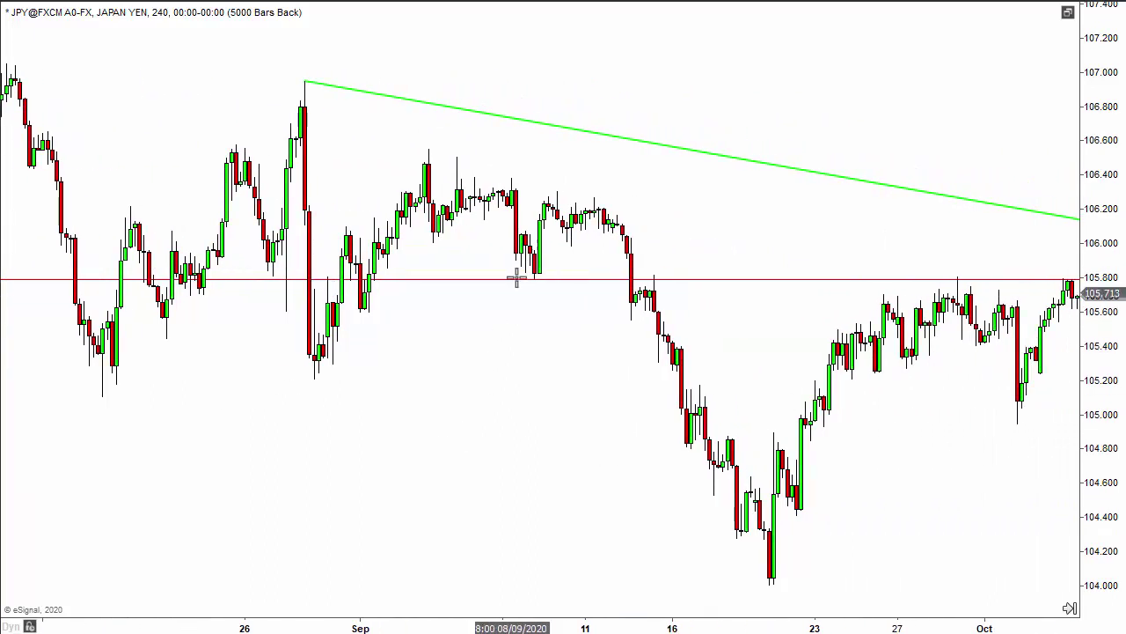
left_click_drag(622, 297, 440, 294)
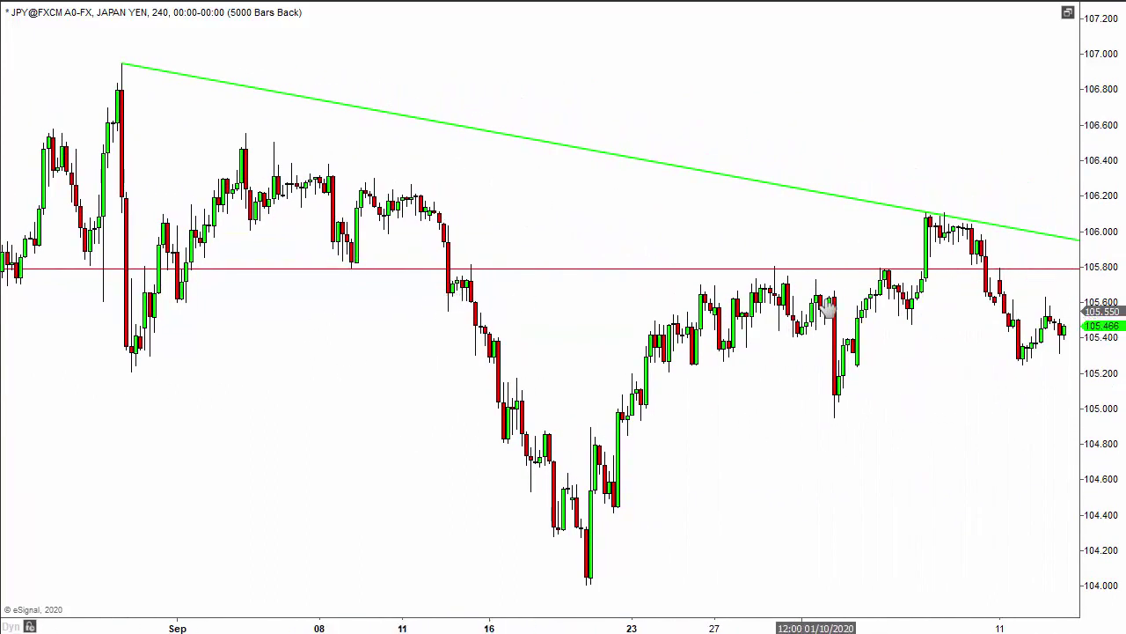
left_click_drag(774, 450, 543, 449)
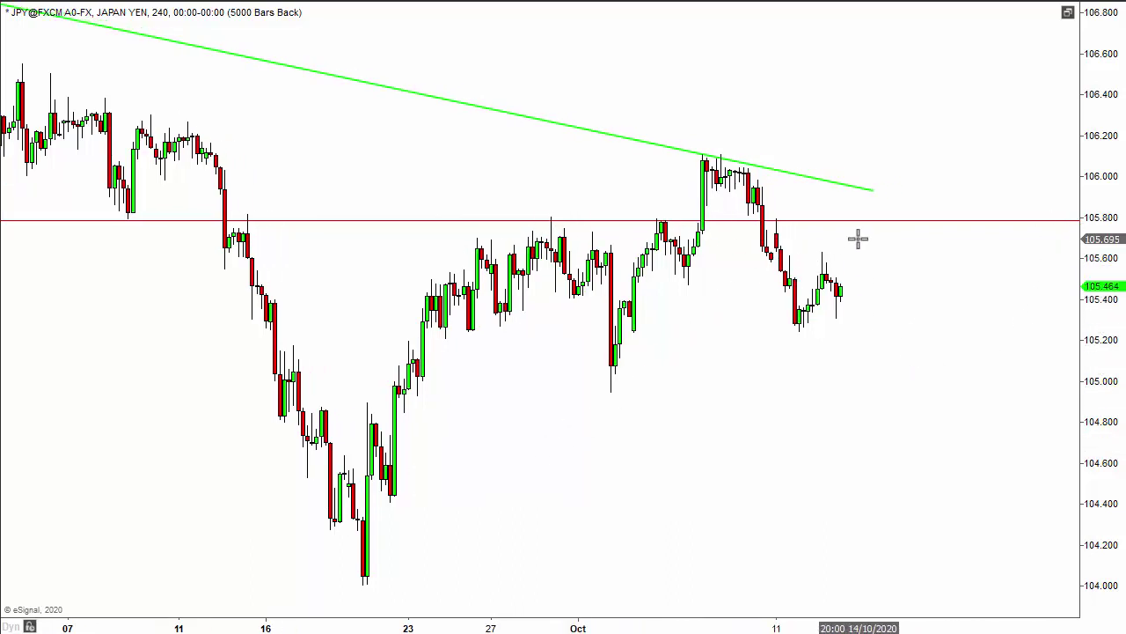
left_click_drag(568, 506, 834, 528)
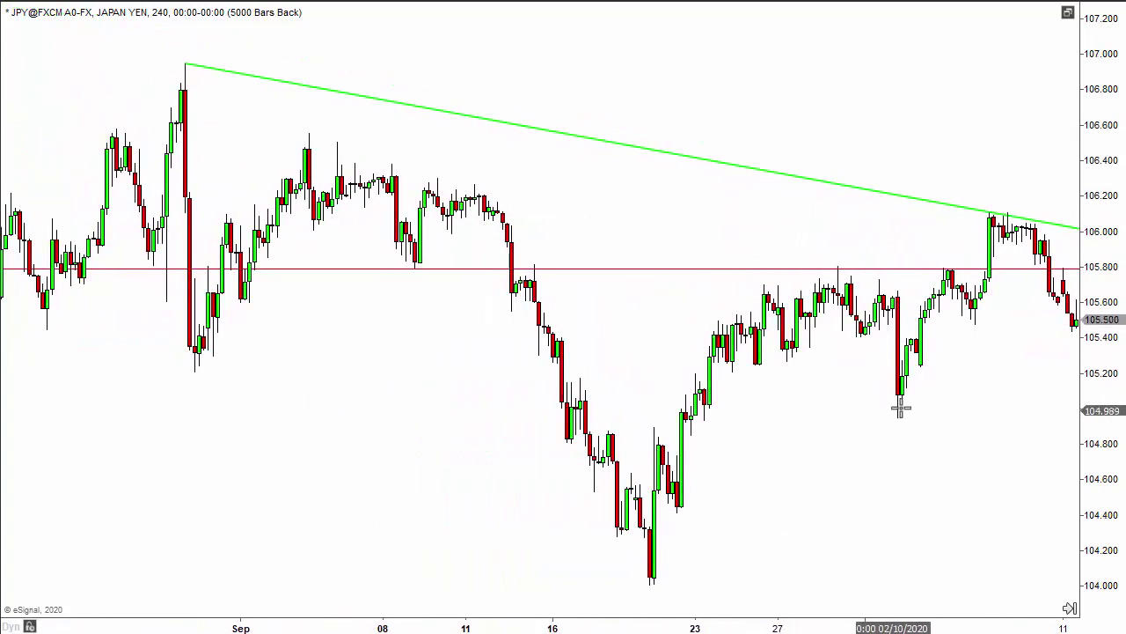
left_click_drag(278, 476, 53, 478)
left_click_drag(613, 478, 495, 476)
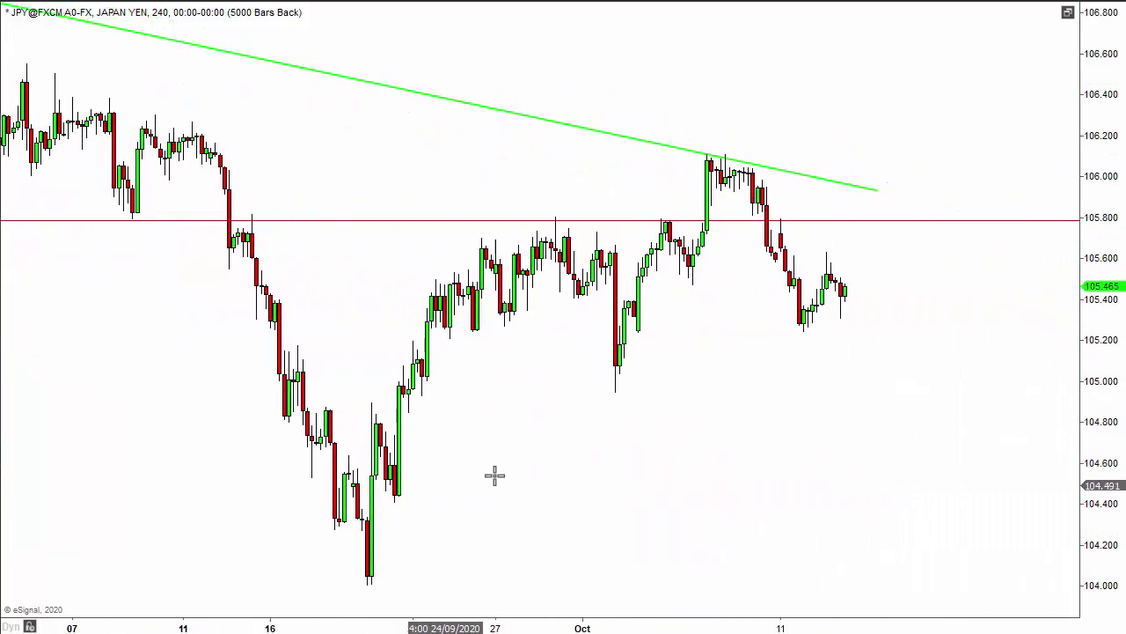